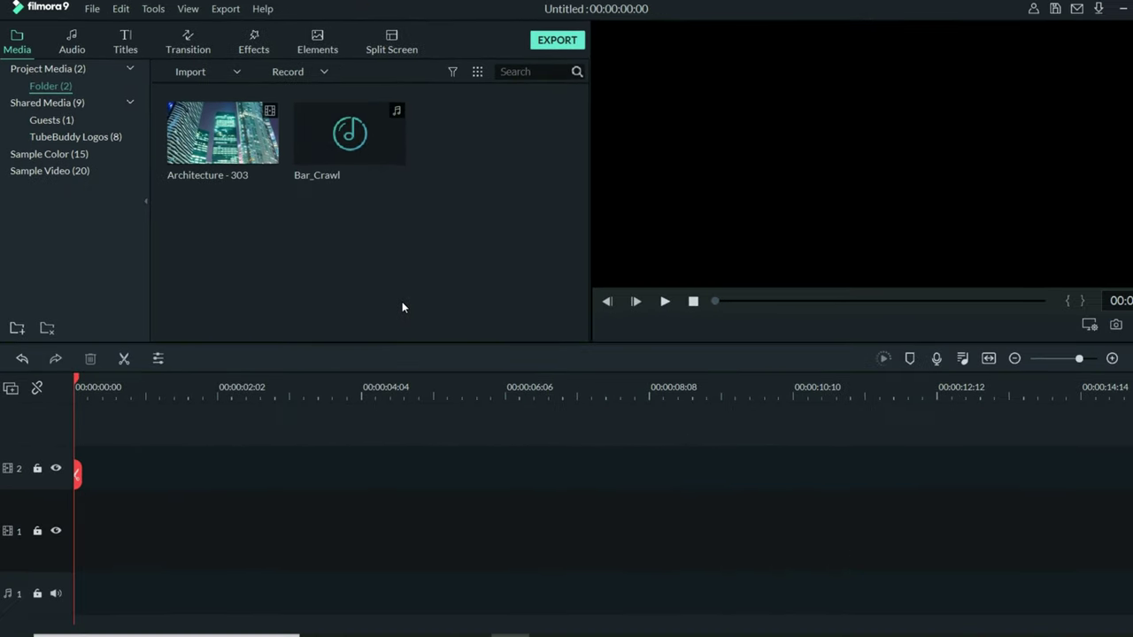
- Run Beat Detection on the Bar_Crawl audio and accept beat options of every 1 beat, offset 0, marking highlight beats only
right_click(328, 133)
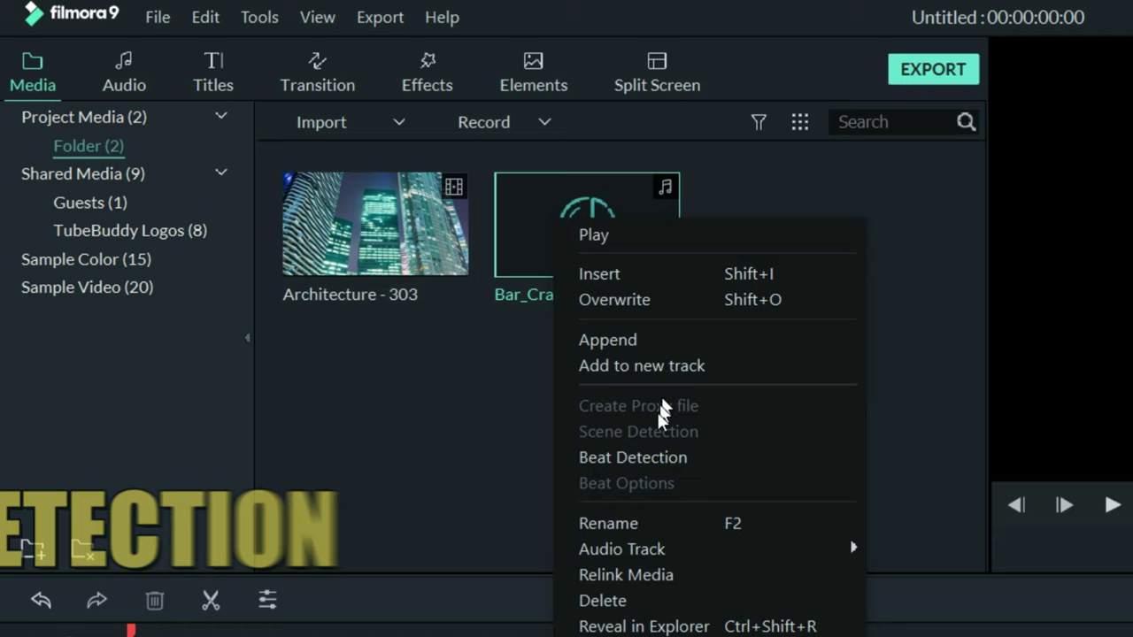
click(636, 456)
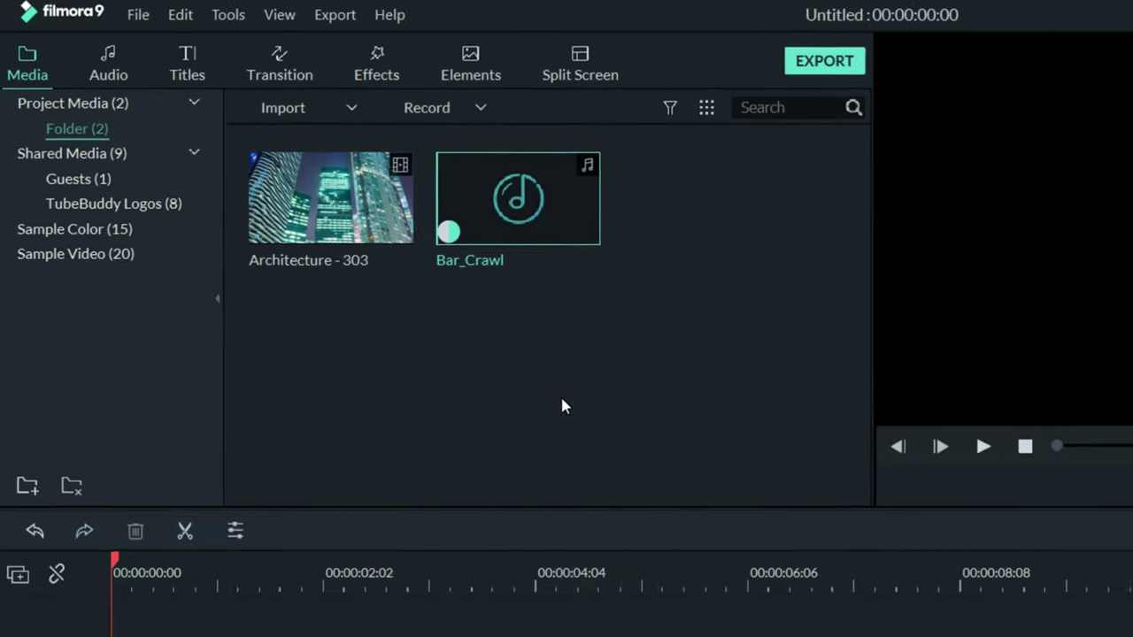
right_click(467, 208)
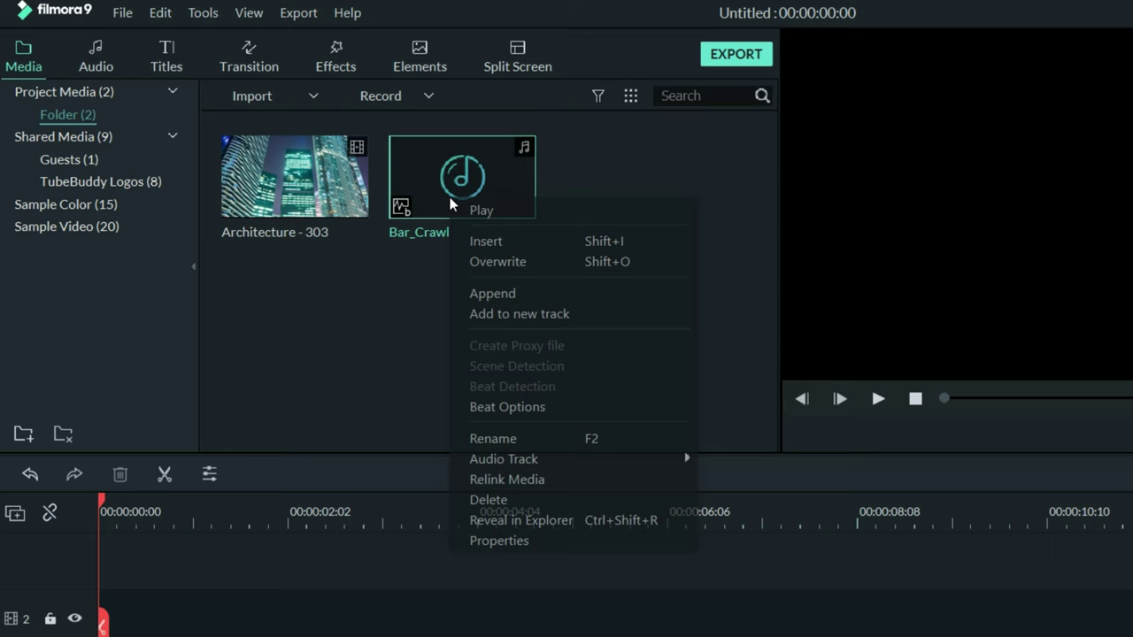
click(534, 416)
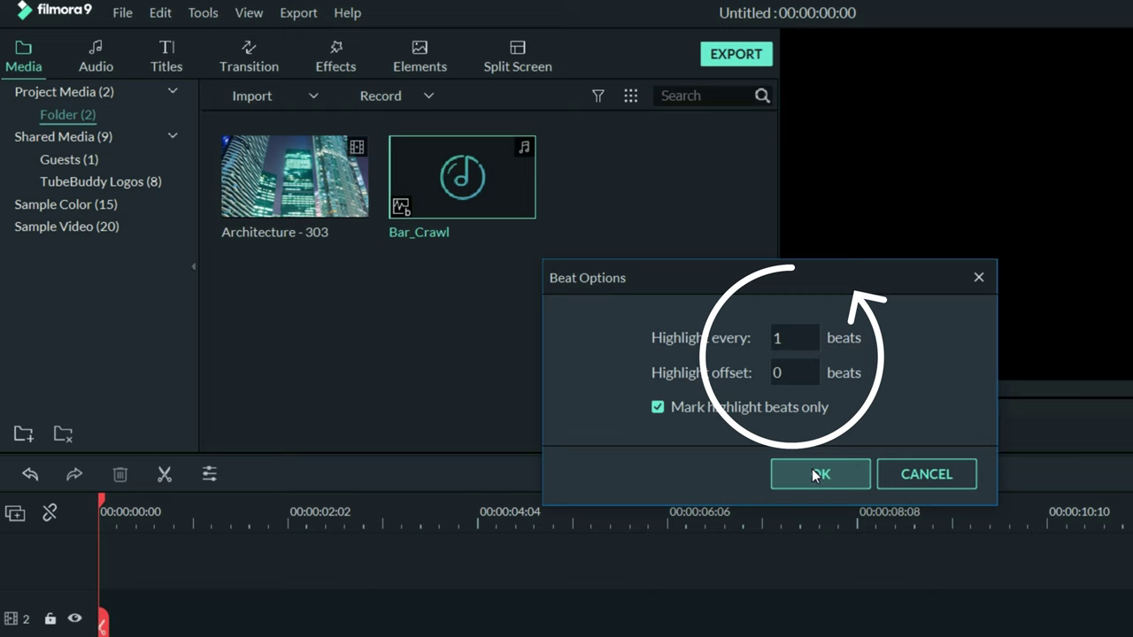
click(813, 474)
- Place Bar_Crawl on audio track 1 and the Architecture - 303 clip on video tracks 1 and 2, all starting at 00:00:00:00
drag(496, 196, 46, 568)
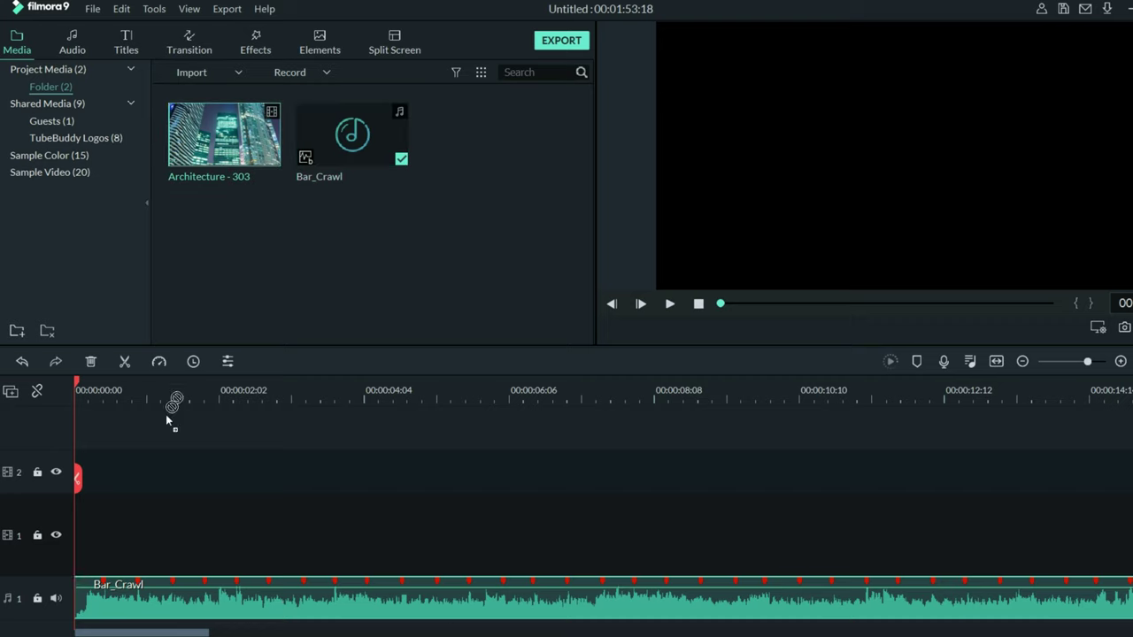
drag(166, 414, 113, 509)
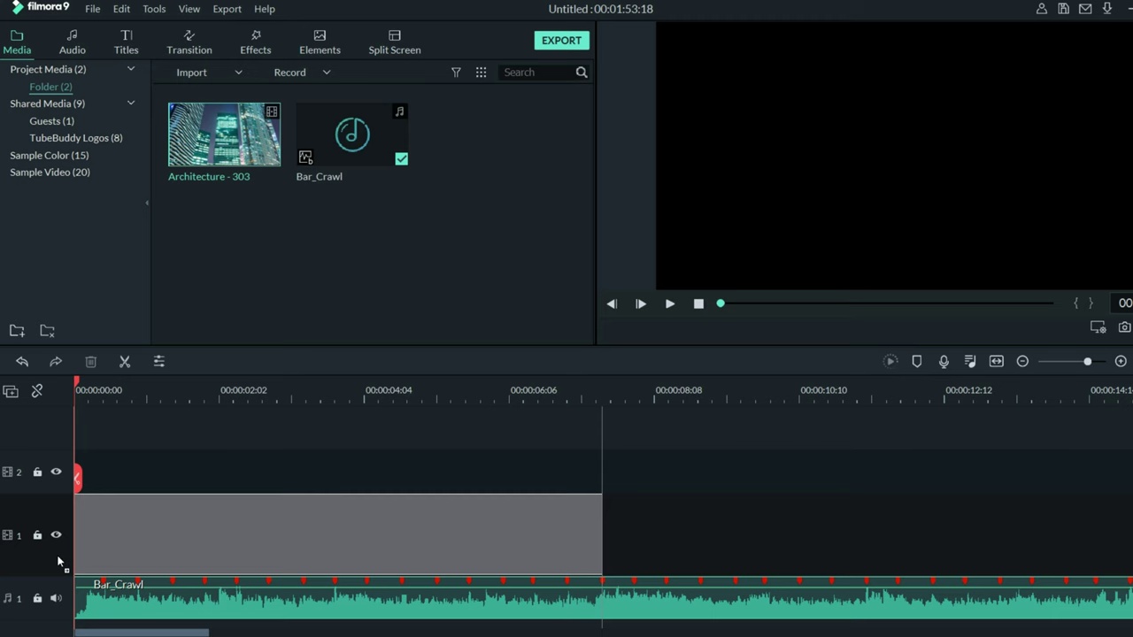
drag(58, 560, 58, 561)
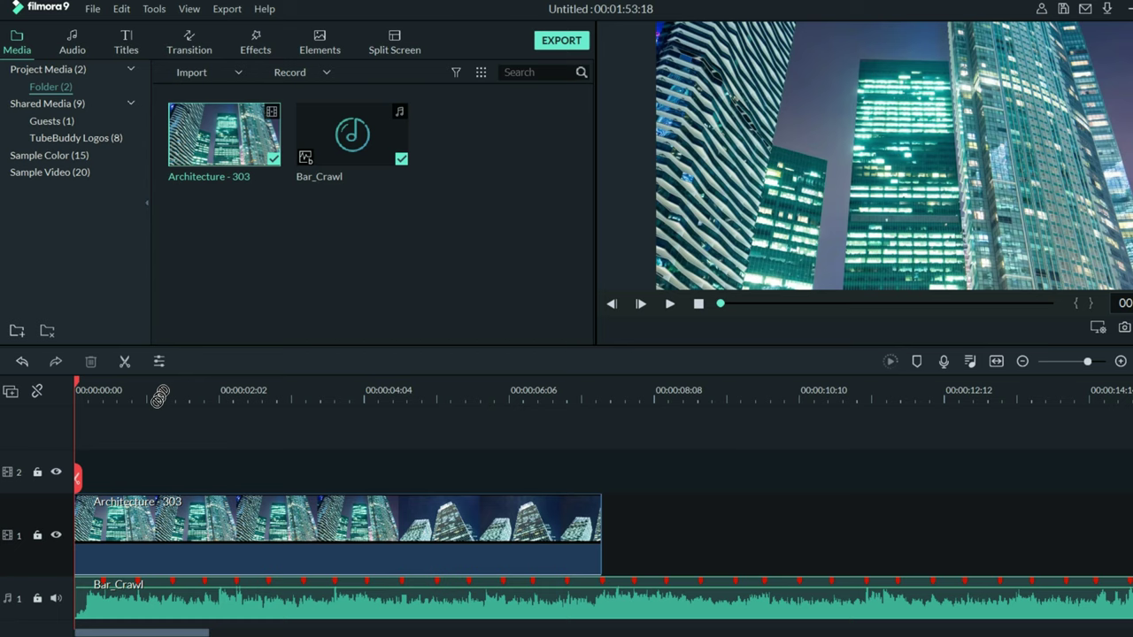
drag(160, 397, 59, 490)
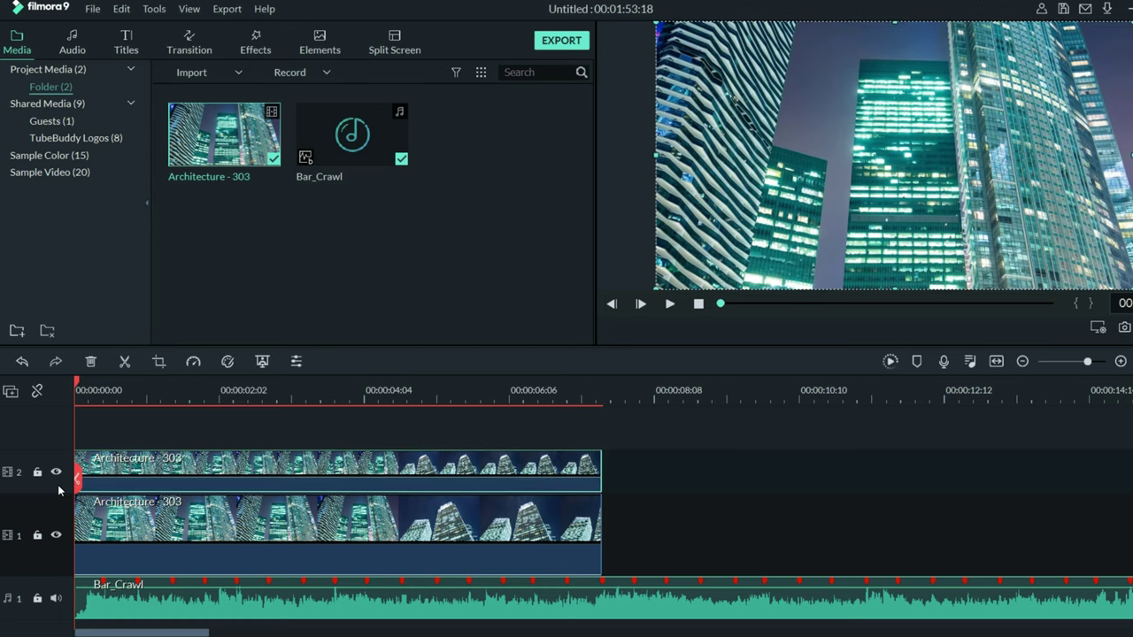
- Crop the Architecture - 303 clip on video track 2 to a centred 945 x 532 area, keeping the original ratio
right_click(265, 476)
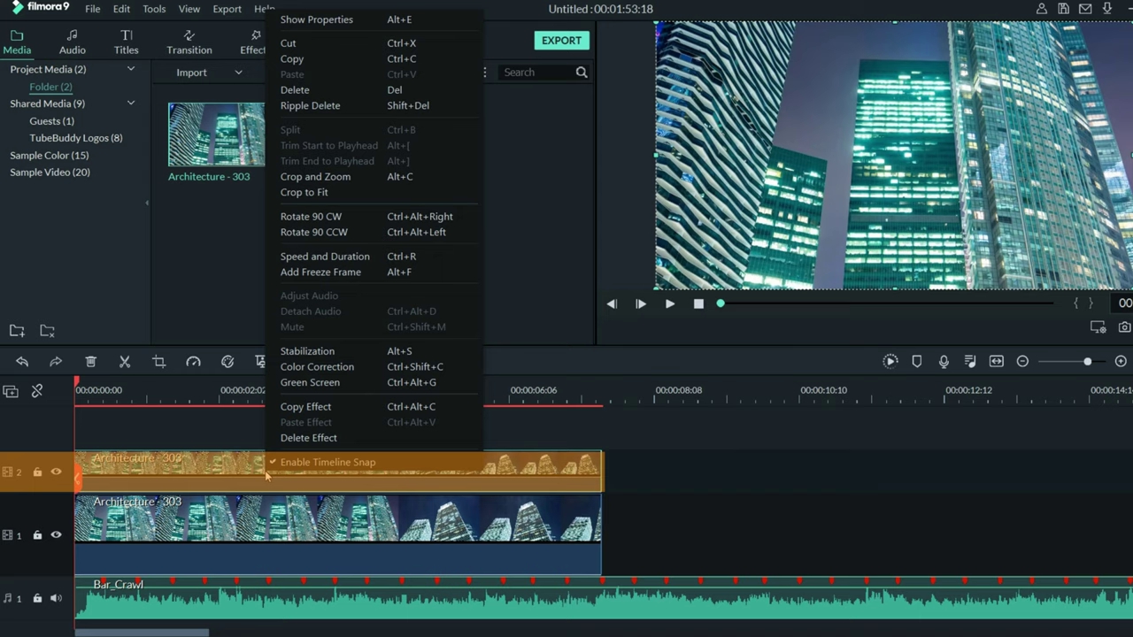
click(315, 177)
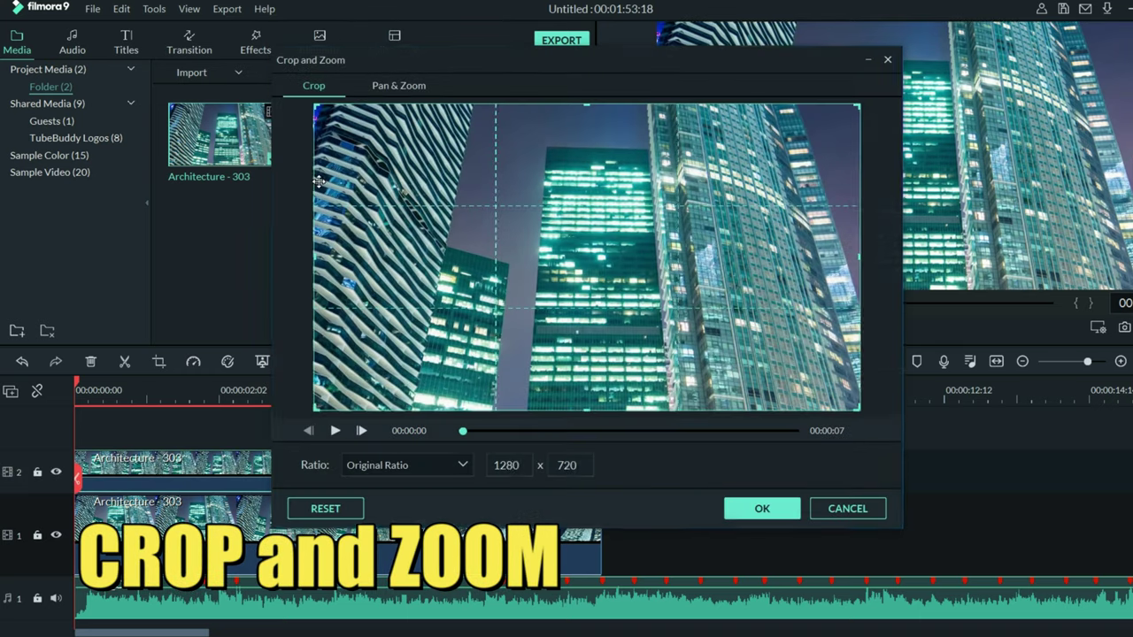
drag(314, 410, 457, 331)
drag(683, 218, 589, 273)
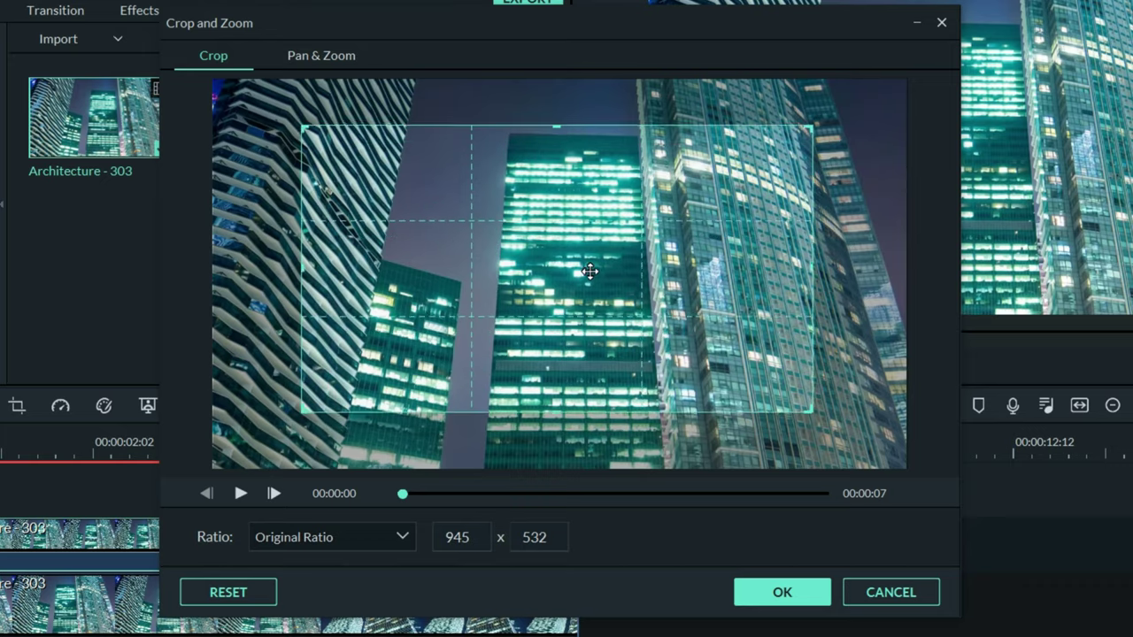
click(770, 593)
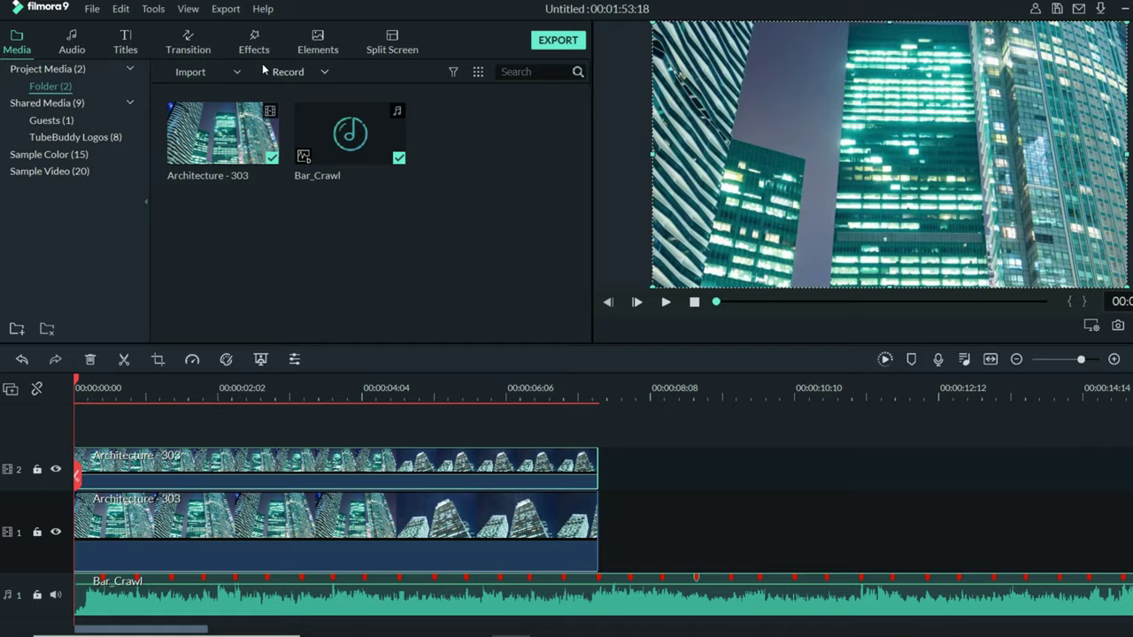
- Add the Up-Down 1 shake filter on track 3 above the clips and extend it to their end
click(254, 49)
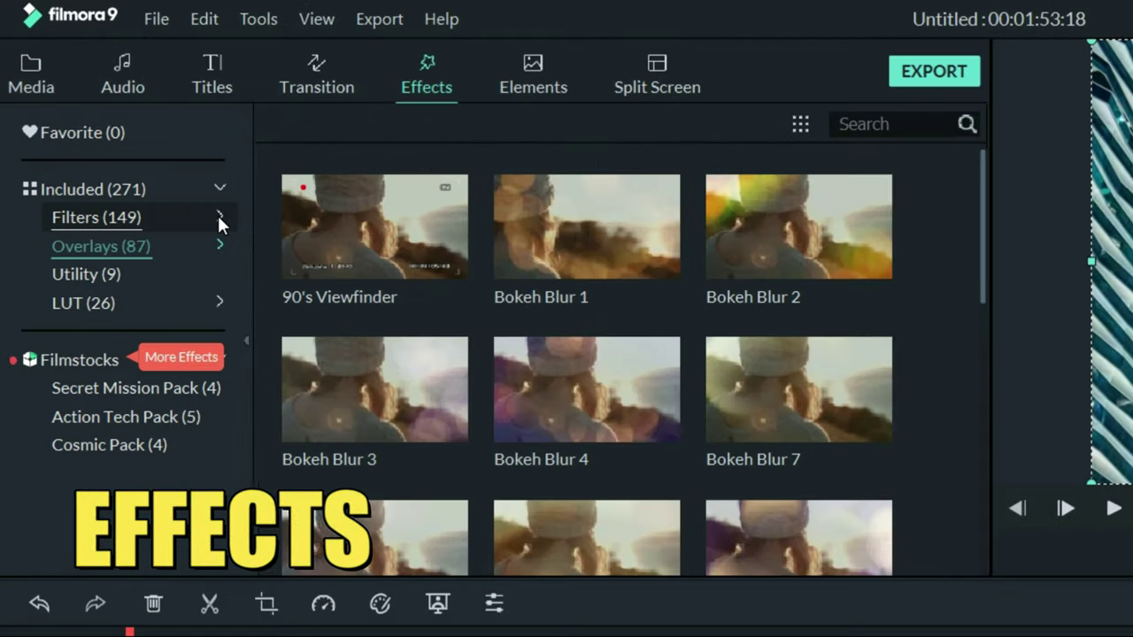
click(218, 216)
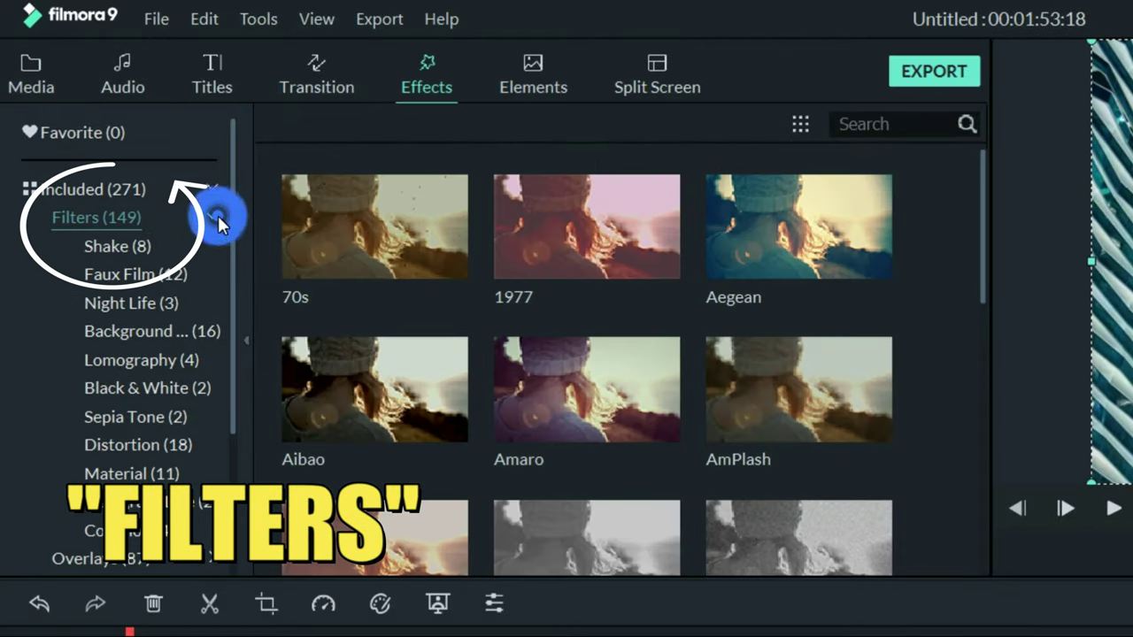
click(103, 253)
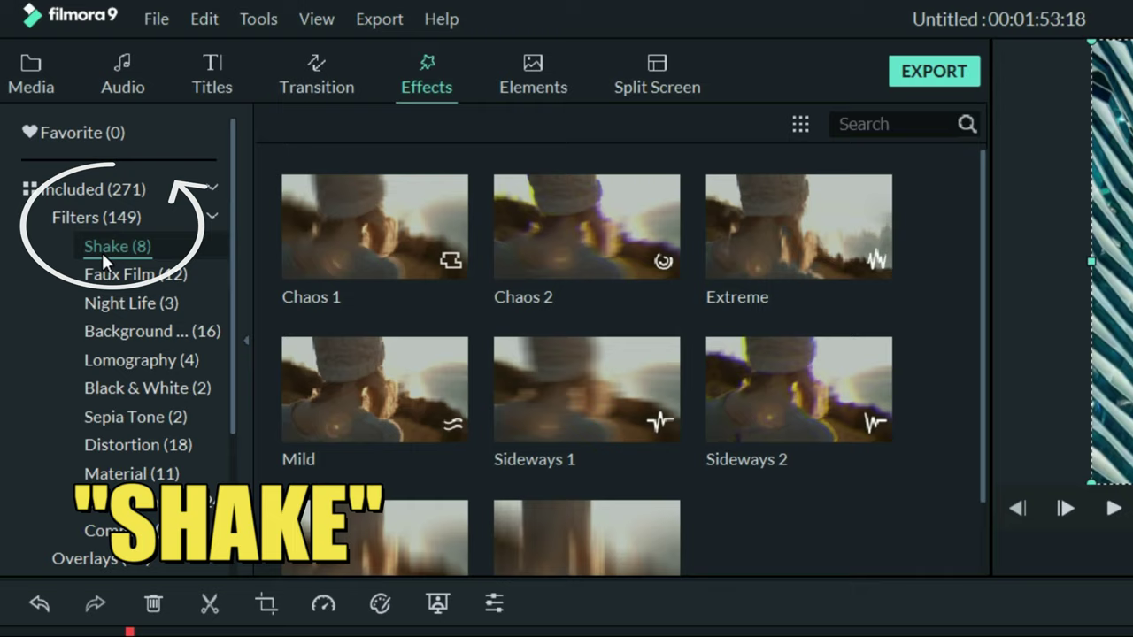
scroll(418, 338, down, 1)
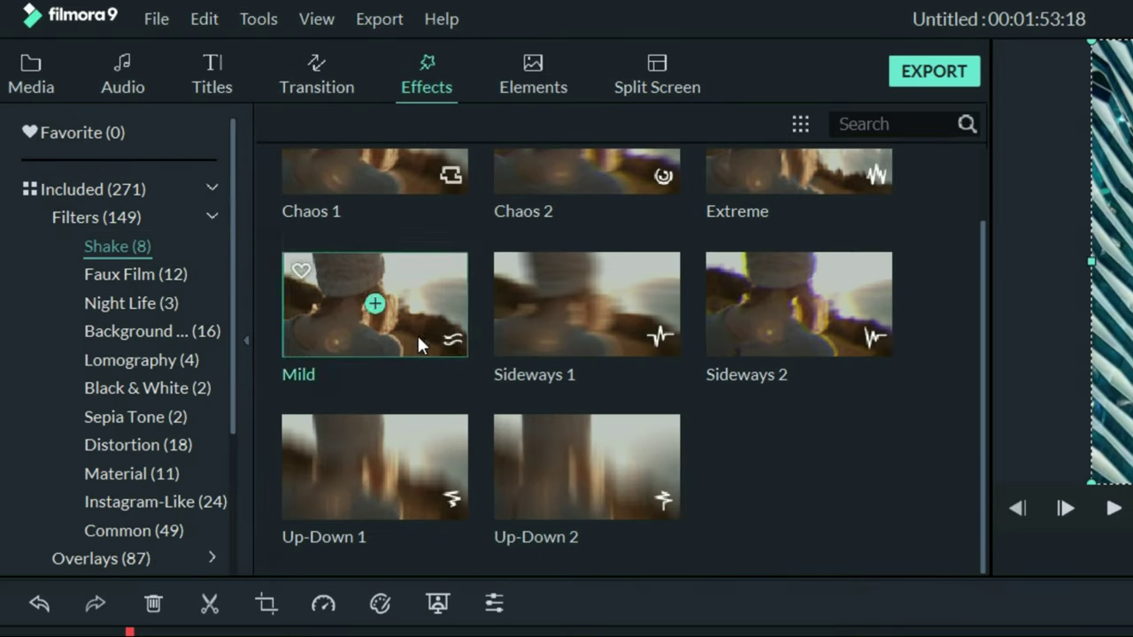
click(314, 434)
drag(356, 511, 126, 636)
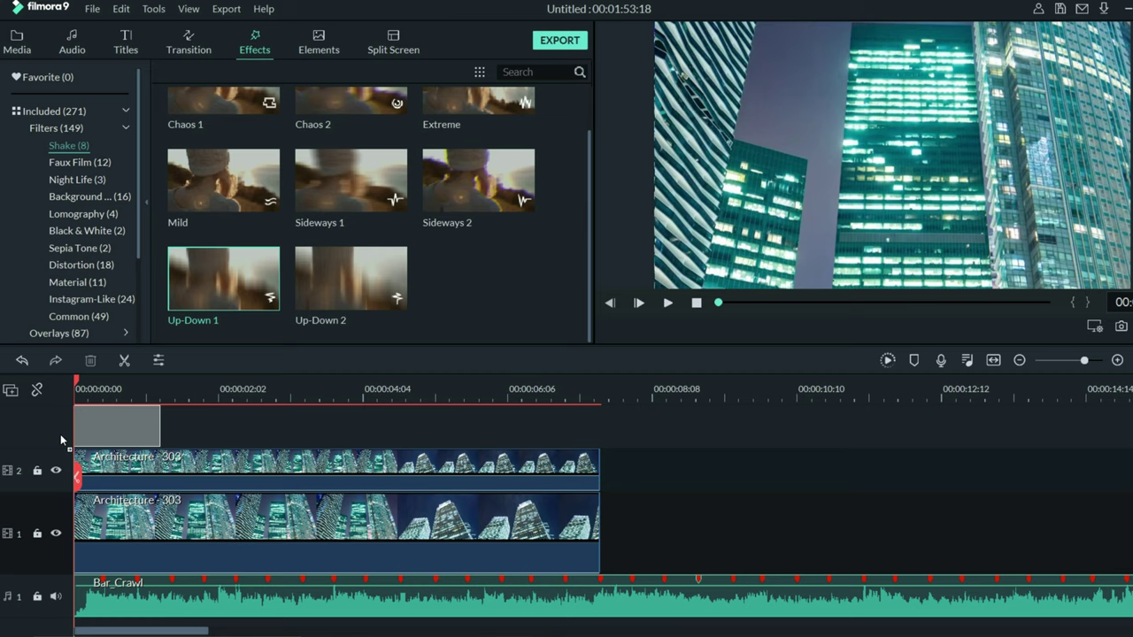
drag(60, 434, 60, 434)
drag(159, 469, 612, 478)
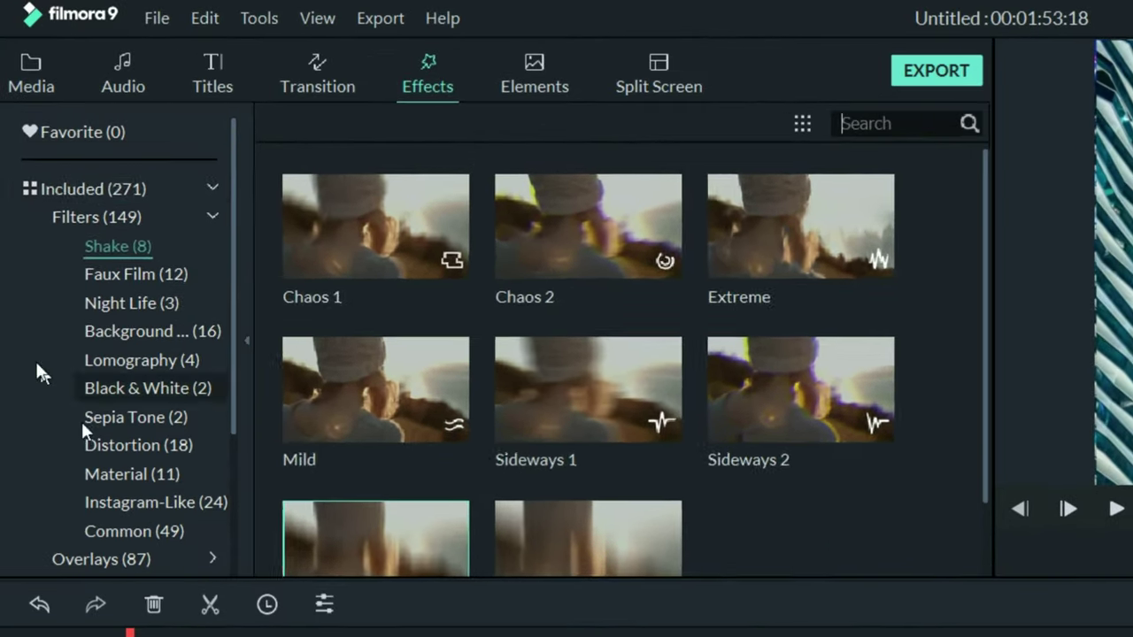
- Search the effects for "chroma", add Chromatic Aberration on track 4 over the clips' full length, and reduce its Fade
click(64, 122)
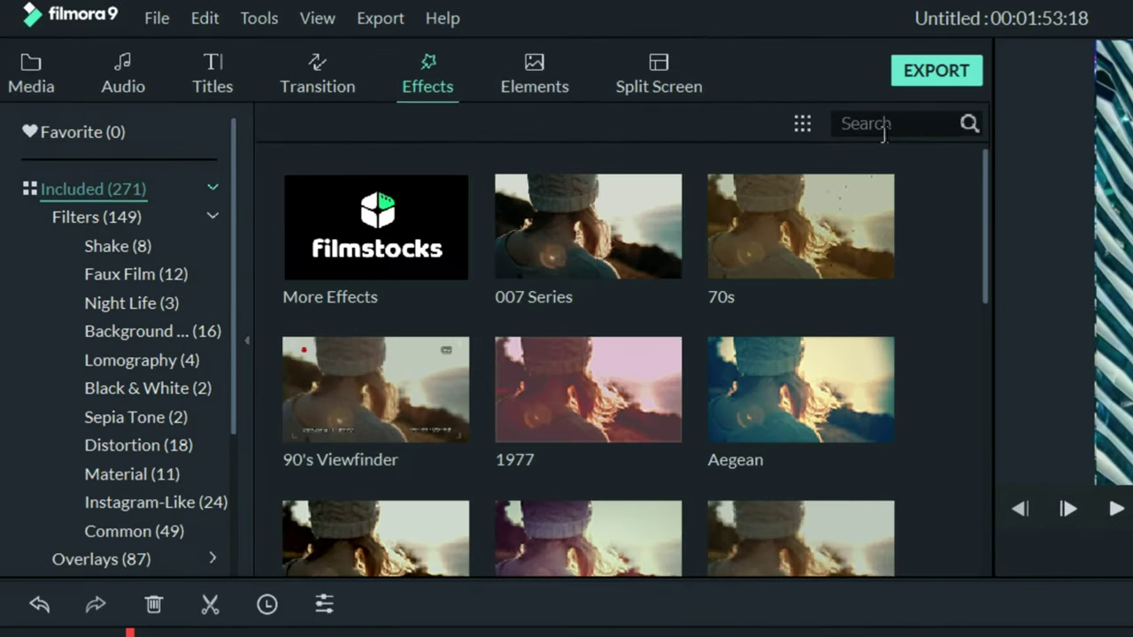
text(chroma)
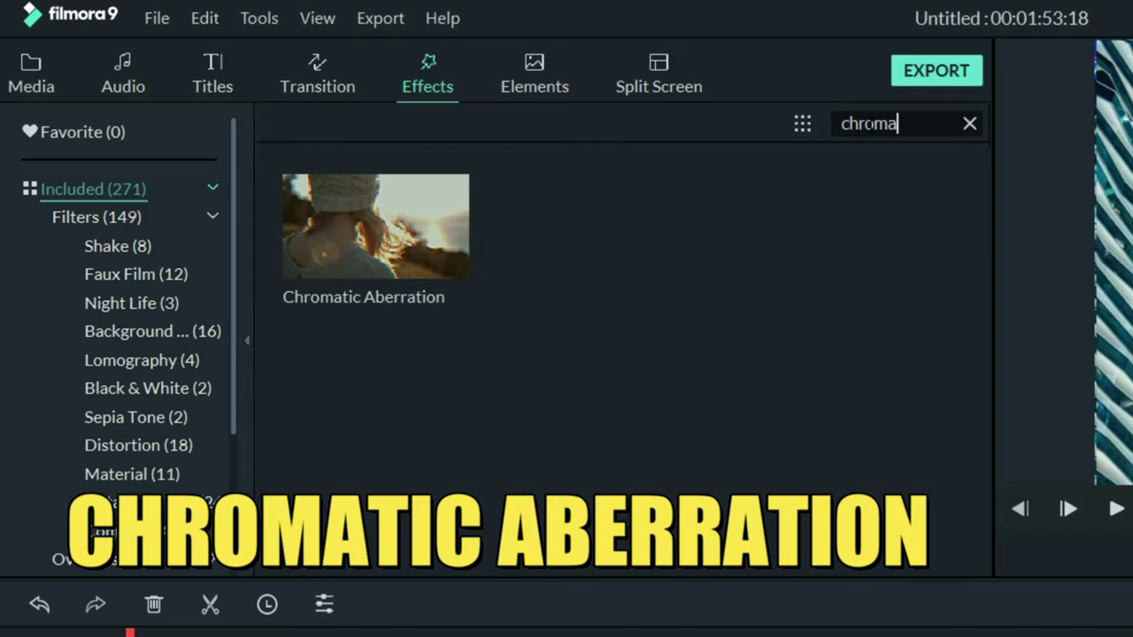
drag(361, 231, 178, 636)
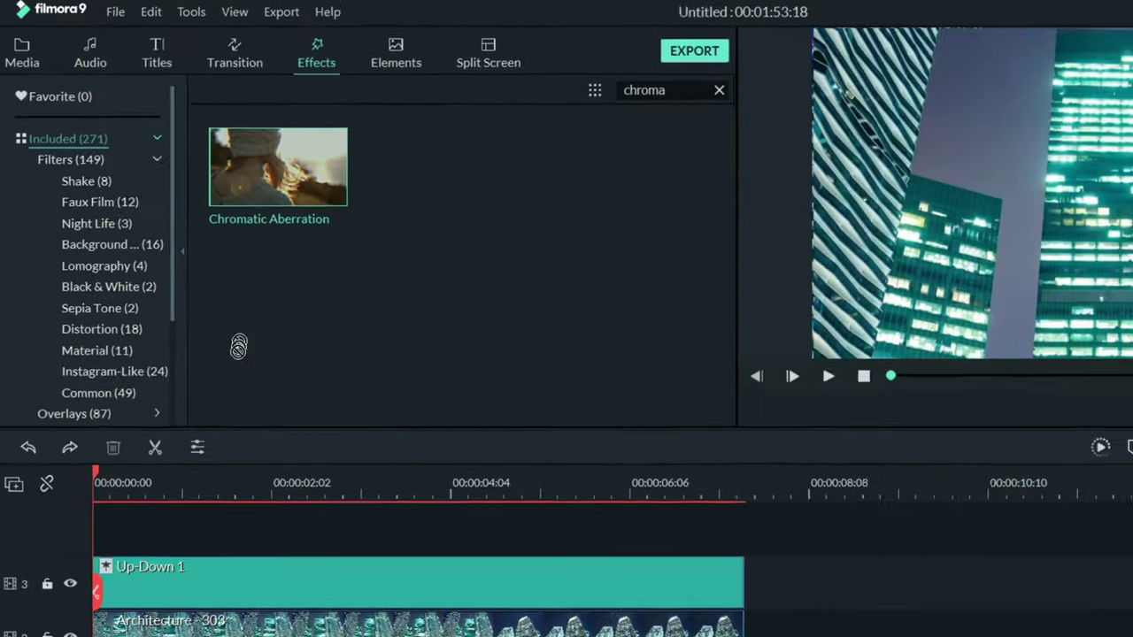
drag(114, 445, 48, 414)
drag(158, 461, 600, 477)
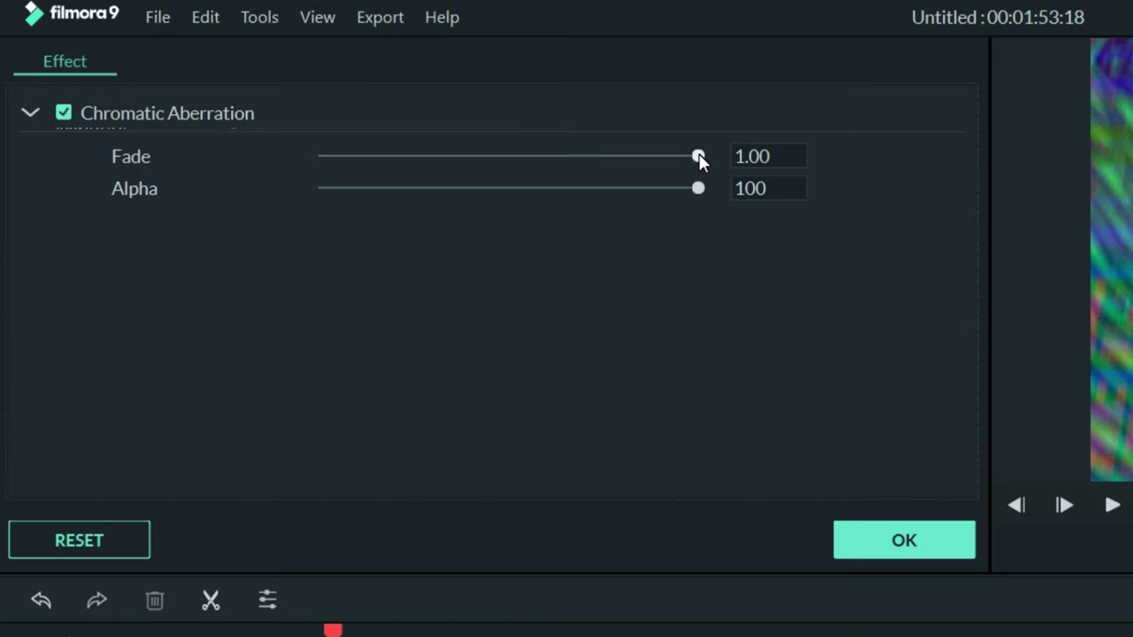
drag(698, 156, 468, 174)
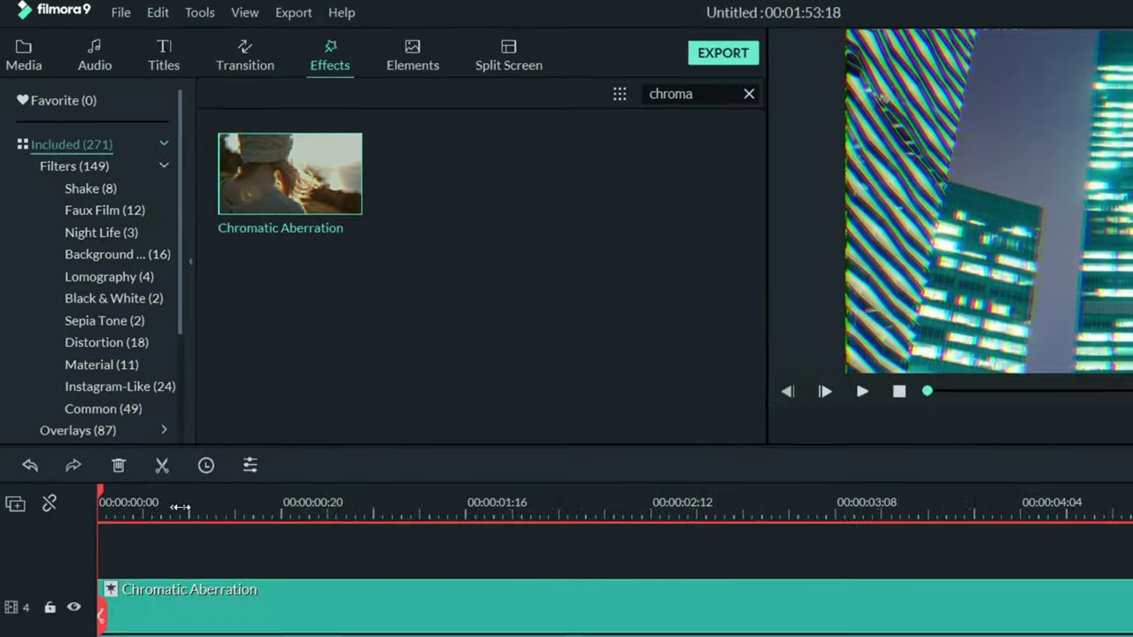
- Lock audio track 1 and video track 1 so that cuts leave them whole
drag(180, 507, 472, 510)
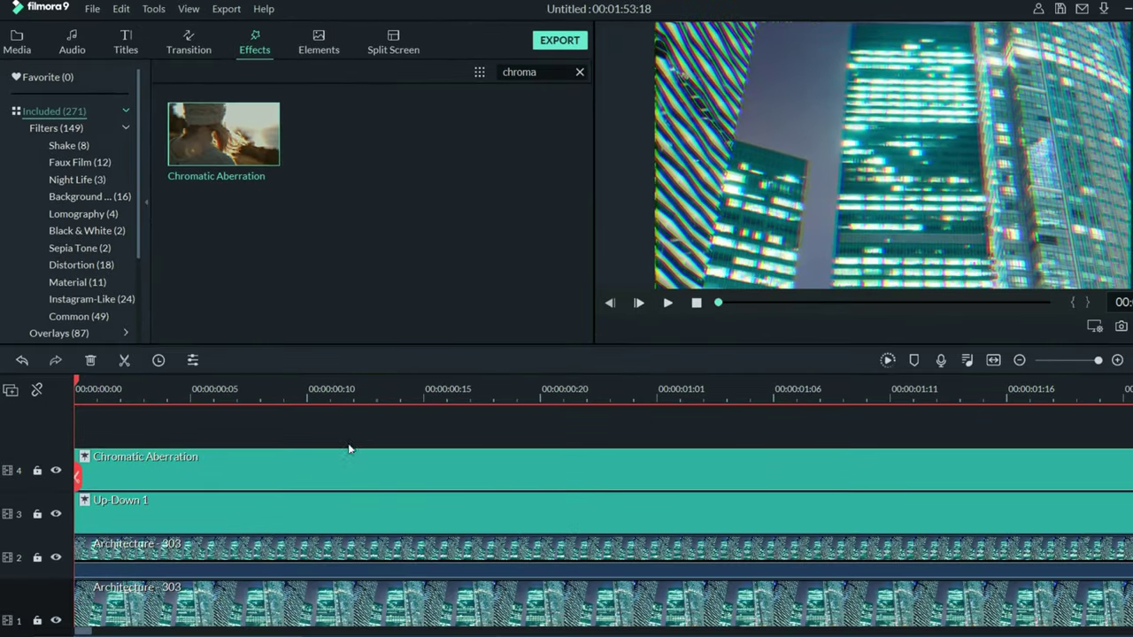
scroll(349, 450, down, 2)
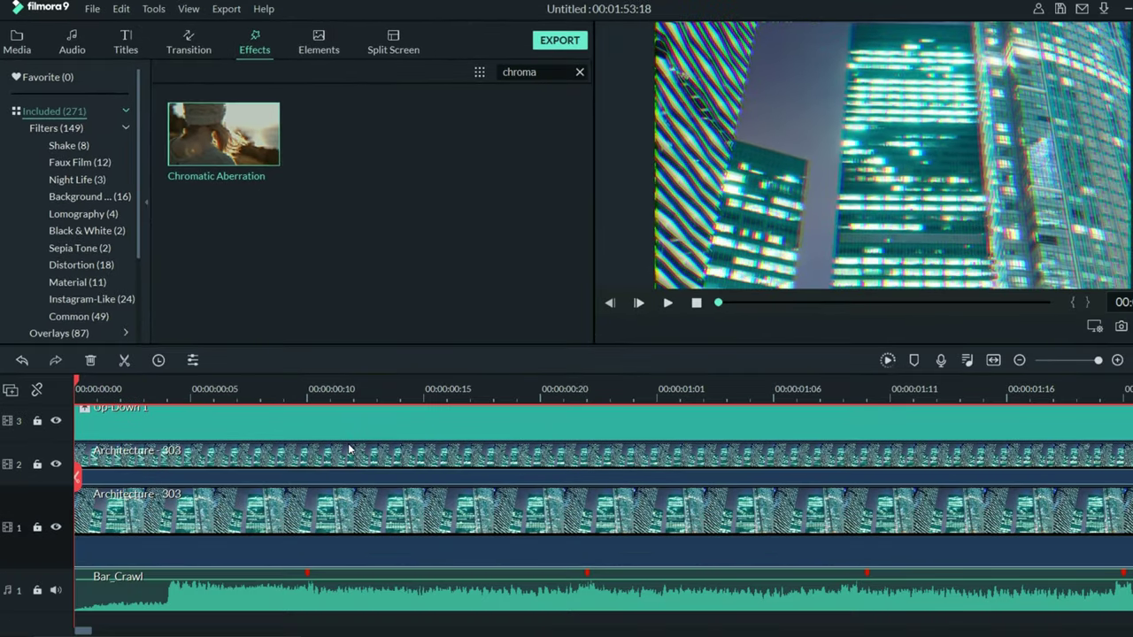
click(36, 590)
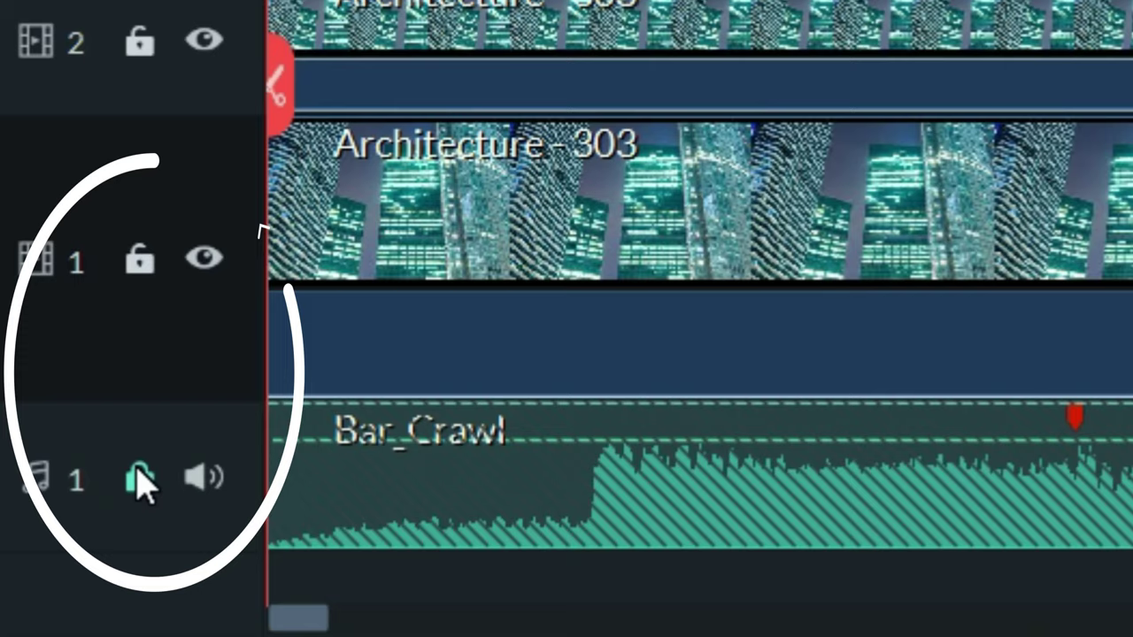
click(142, 266)
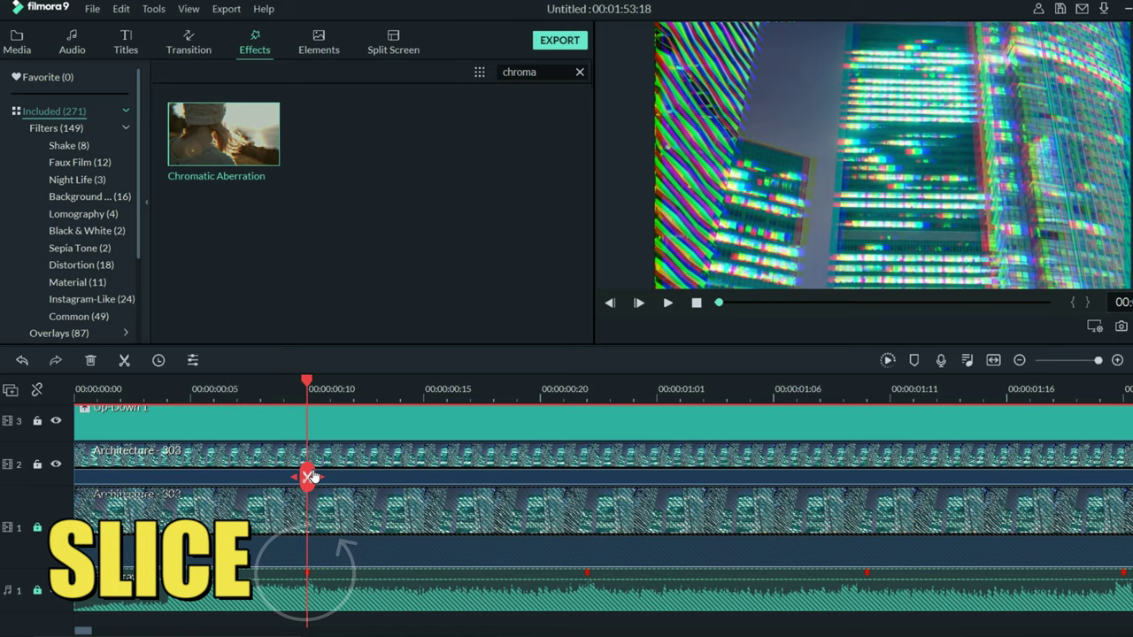
- Split the clips on tracks 2, 3 and 4 at the first beat marker and again 3 frames after it
click(308, 477)
scroll(310, 475, up, 1)
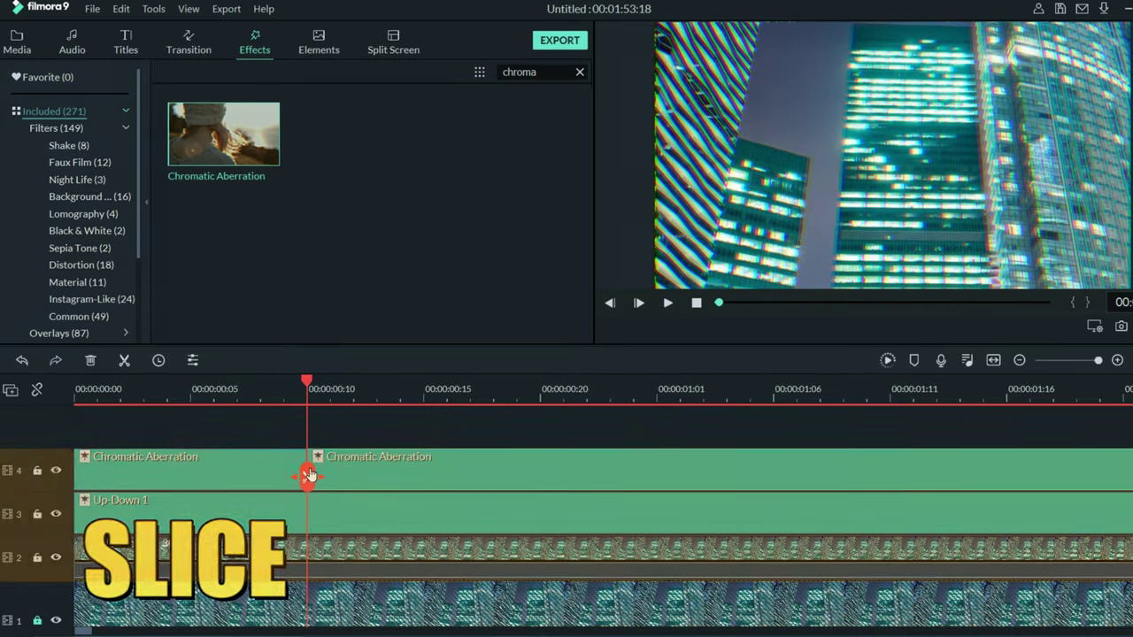
key(ctrl+b)
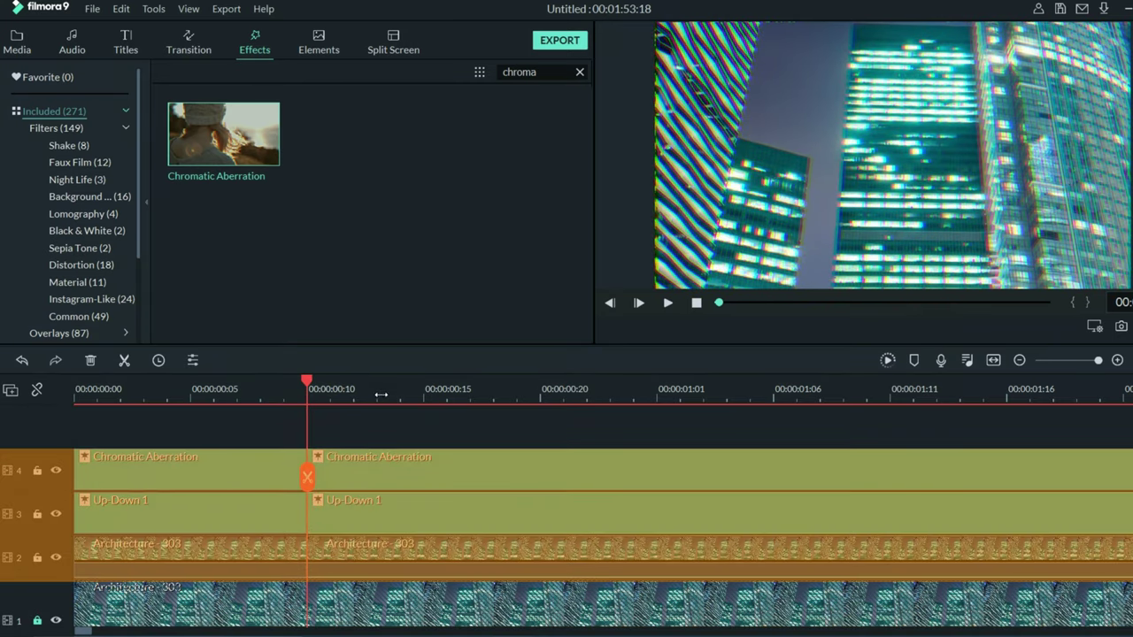
click(381, 395)
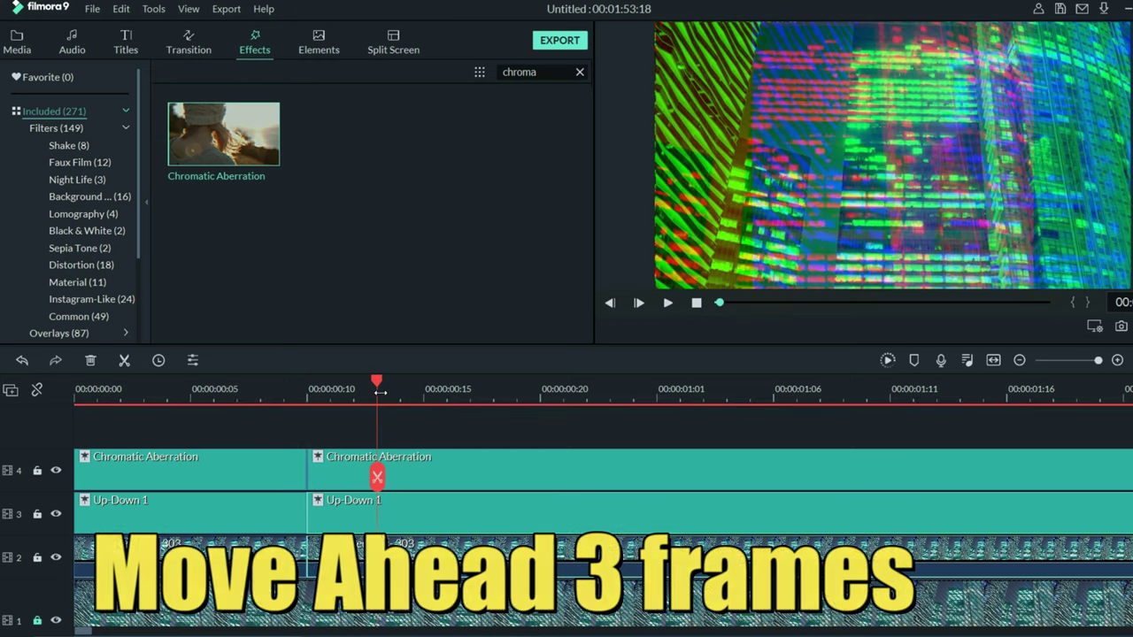
key(ctrl+b)
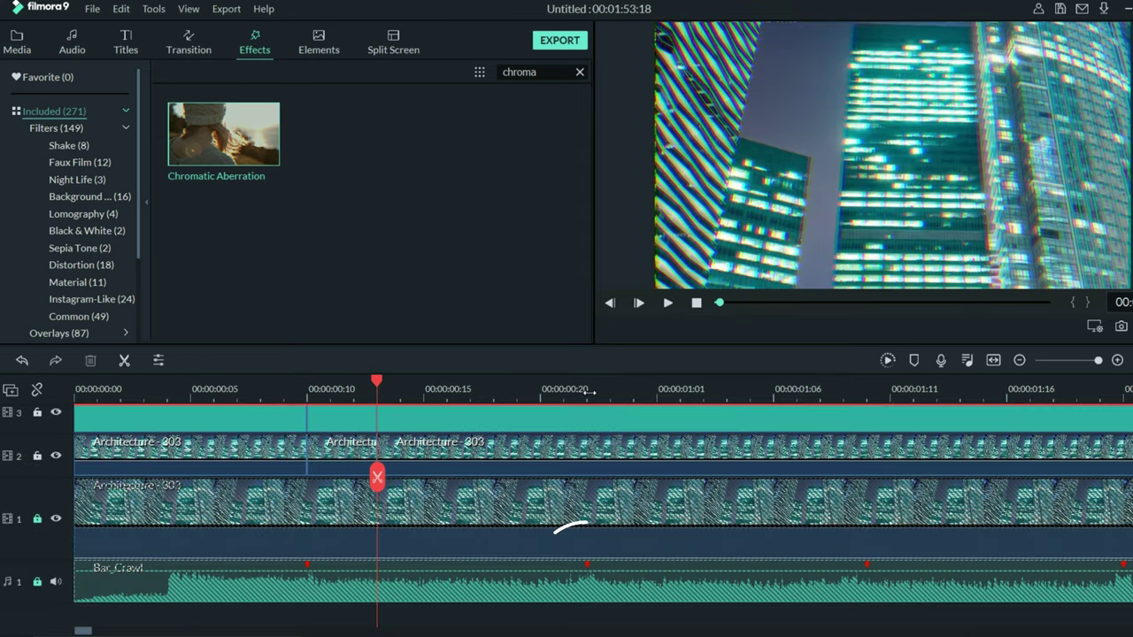
- Split the clips on tracks 2, 3 and 4 at the second beat marker and again 3 frames after it
click(588, 392)
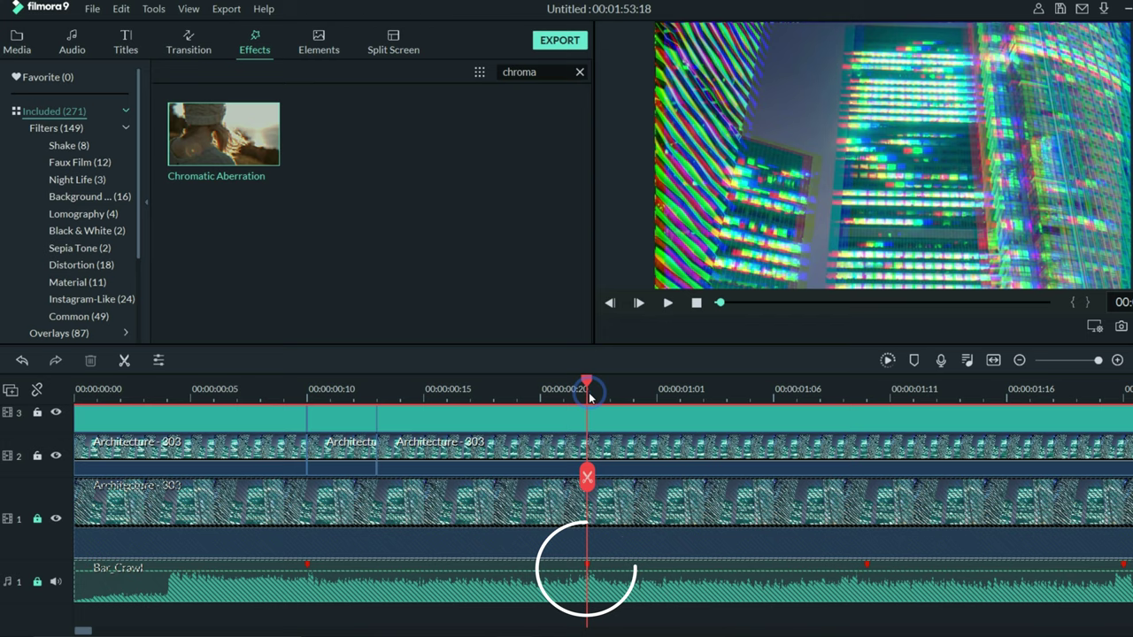
key(ctrl+b)
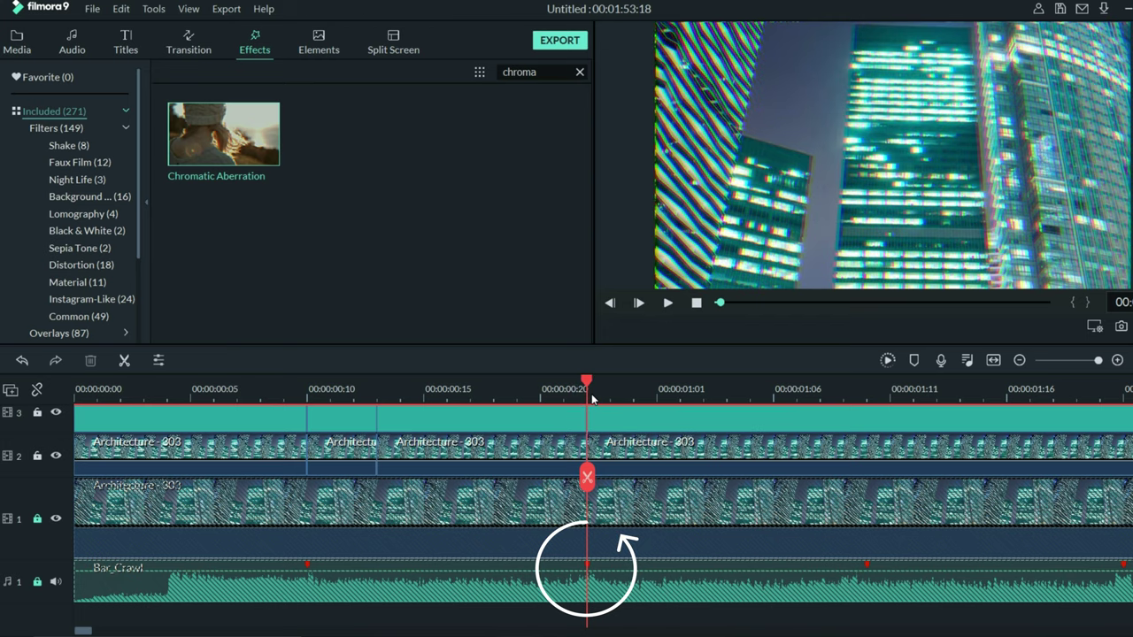
key(Right)
key(Right)
key(Right)
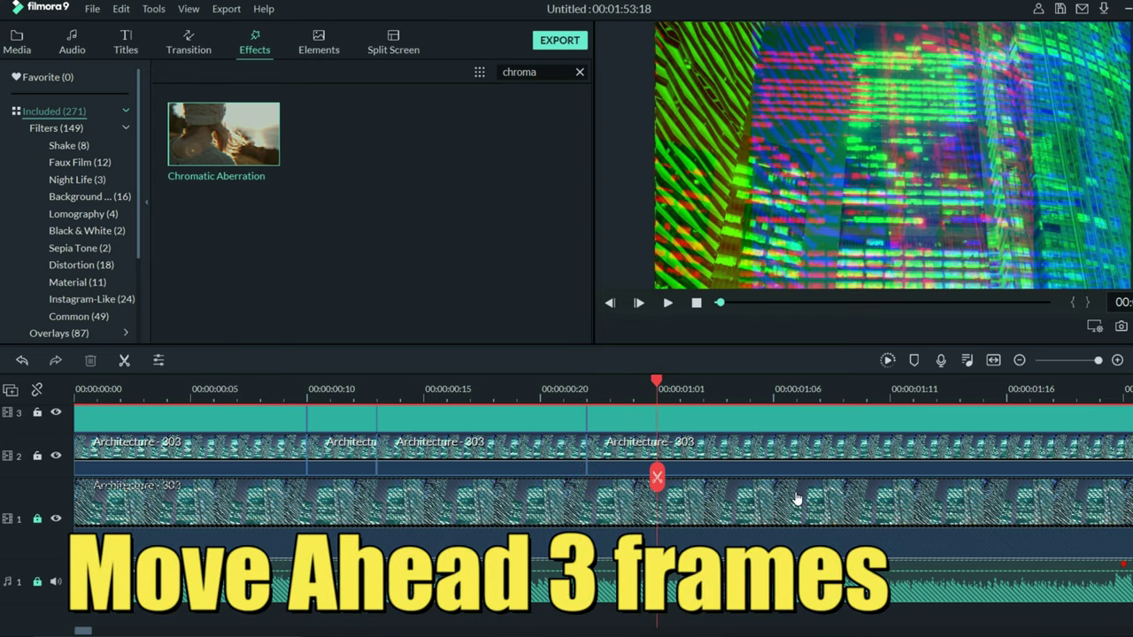
key(ctrl+b)
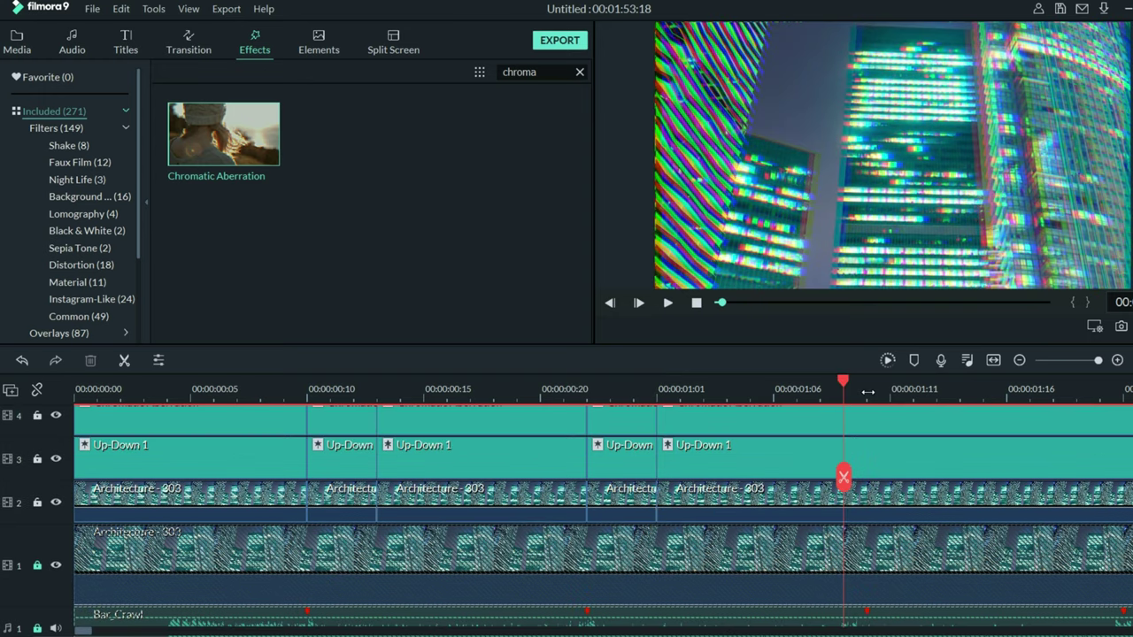
- Split the clips on tracks 2, 3 and 4 at the third beat marker and again 3 frames after it
click(869, 393)
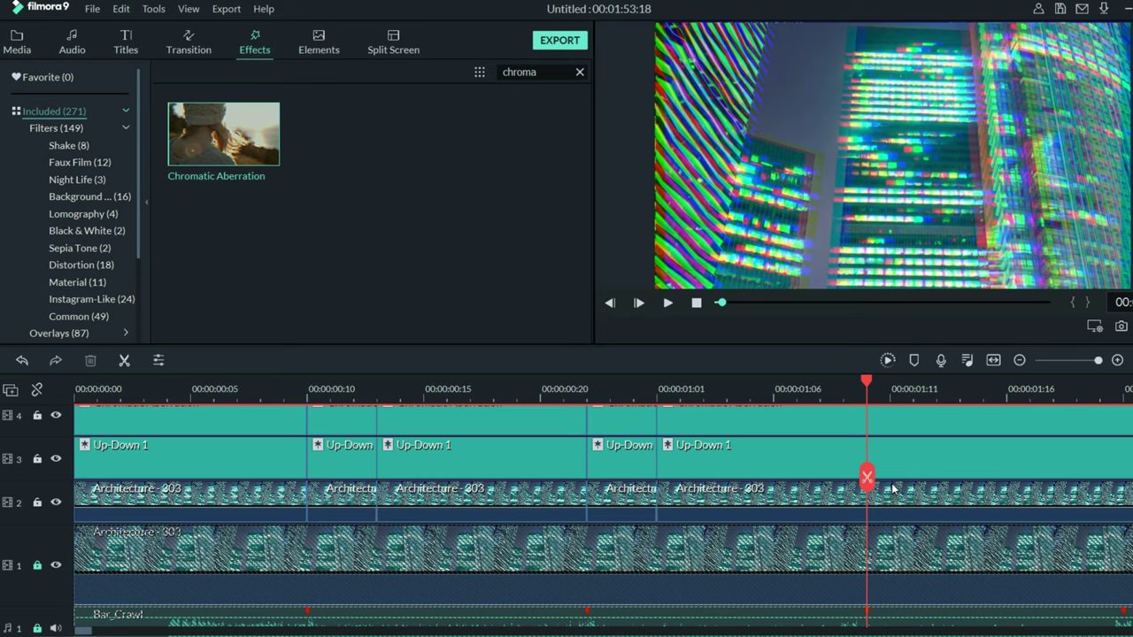
key(ctrl+b)
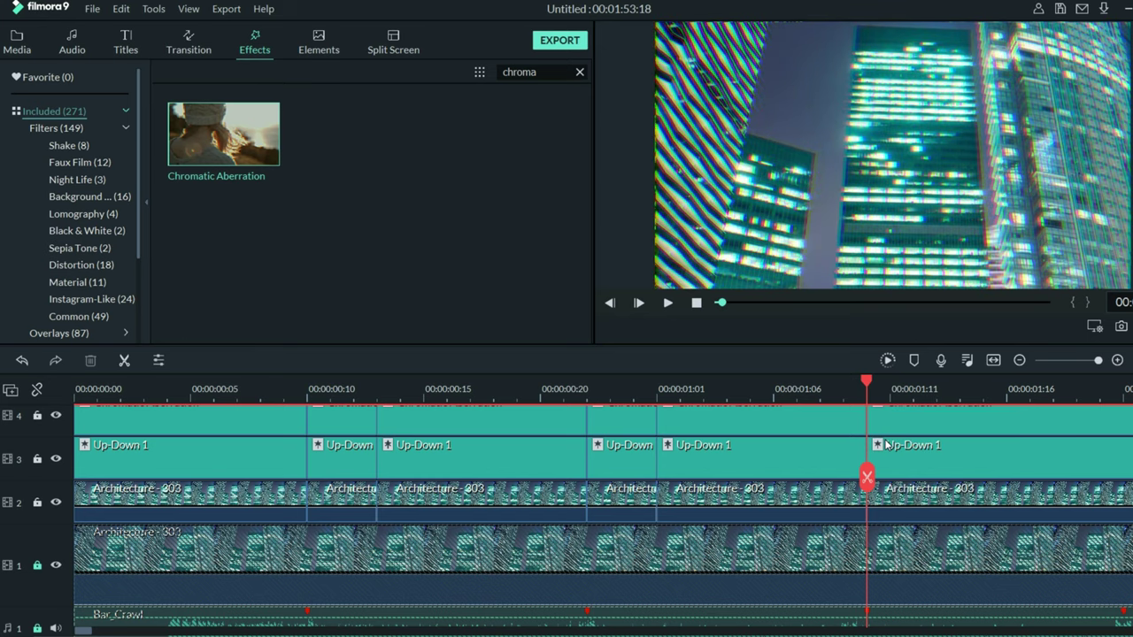
click(936, 397)
key(ctrl+b)
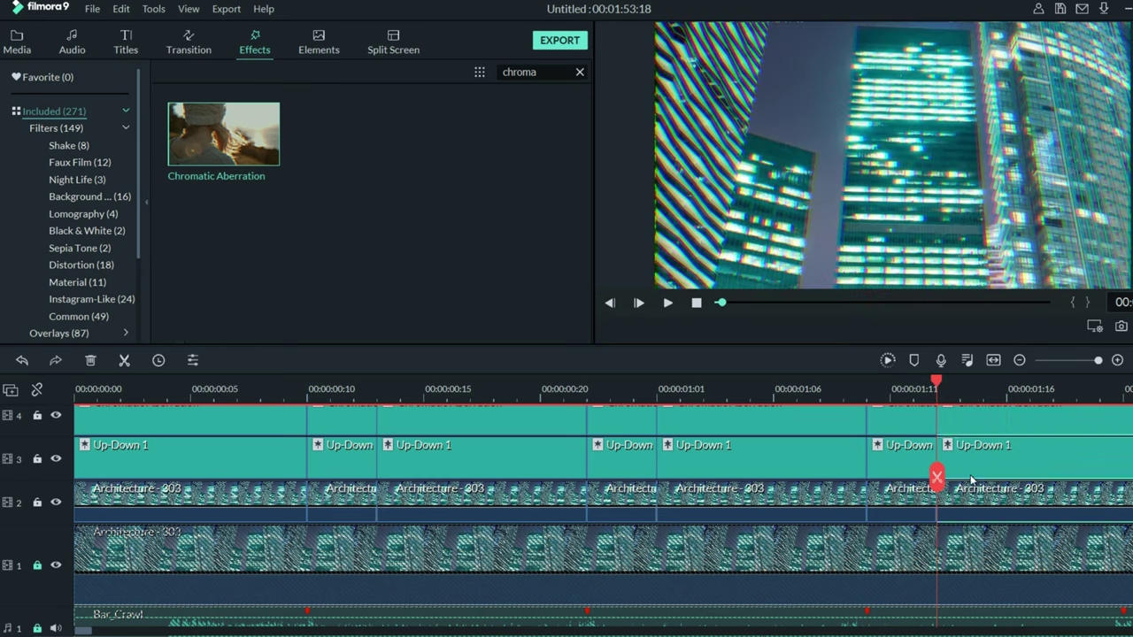
- Split the clips on tracks 2, 3 and 4 at the fourth beat marker and again 3 frames after it
drag(1099, 361, 1094, 361)
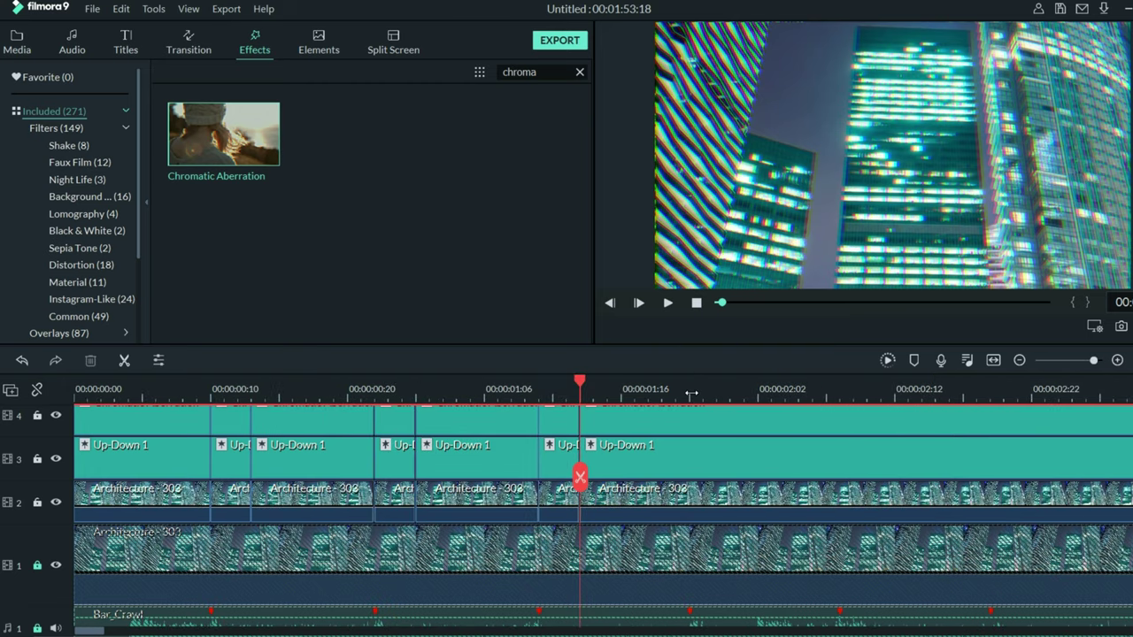
click(691, 392)
key(ctrl+b)
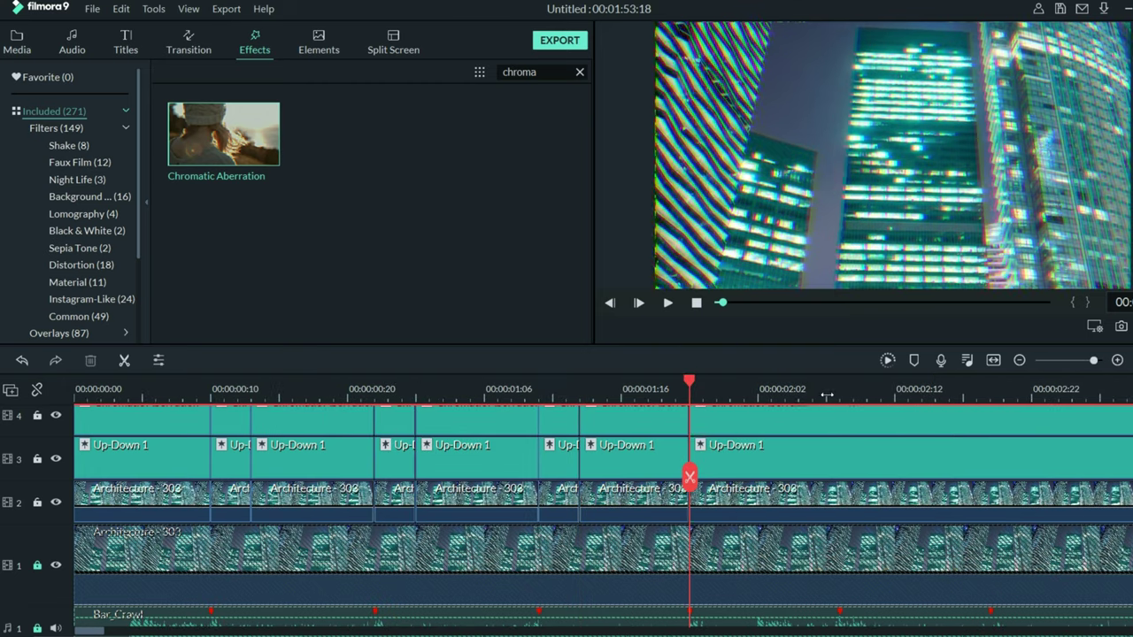
click(731, 395)
key(ctrl+b)
- Split the clips on tracks 2, 3 and 4 at the fifth beat marker and 3 frames after it, continuing likewise through the remaining beat markers
click(840, 395)
key(ctrl+b)
click(881, 395)
key(ctrl+b)
click(990, 397)
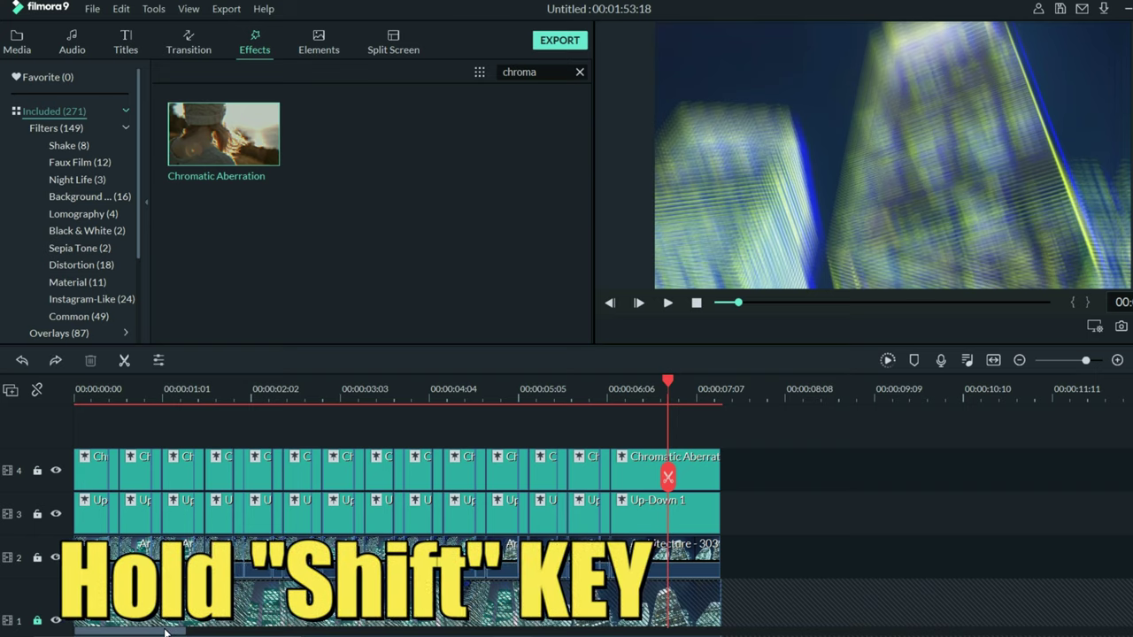
- Delete all the longer segments between the beat cuts on tracks 2, 3 and 4 together, keeping only the 3-frame pieces at the beats
shift+click(84, 471)
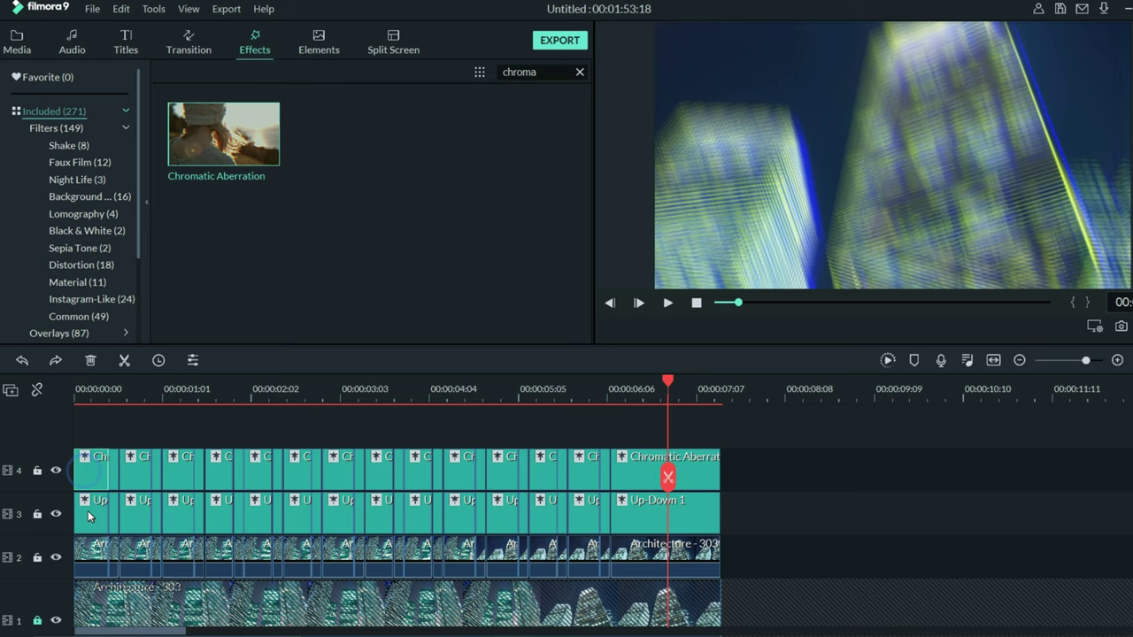
shift+click(383, 480)
shift+click(420, 478)
shift+click(460, 479)
shift+click(502, 479)
shift+click(544, 479)
shift+click(584, 479)
shift+click(629, 479)
shift+click(629, 555)
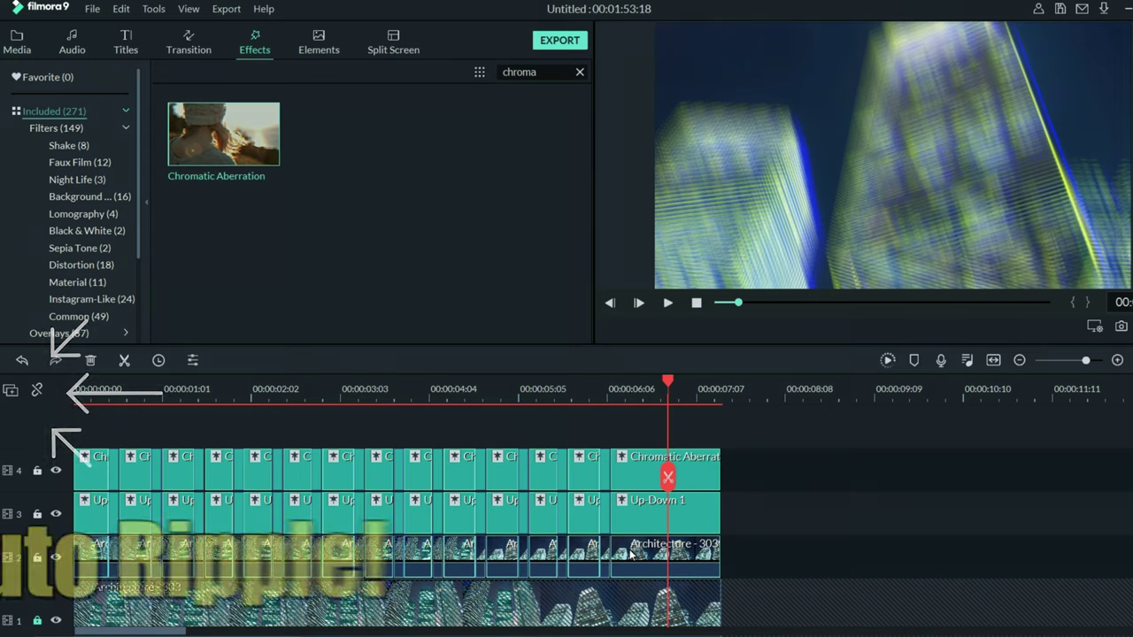
key(Delete)
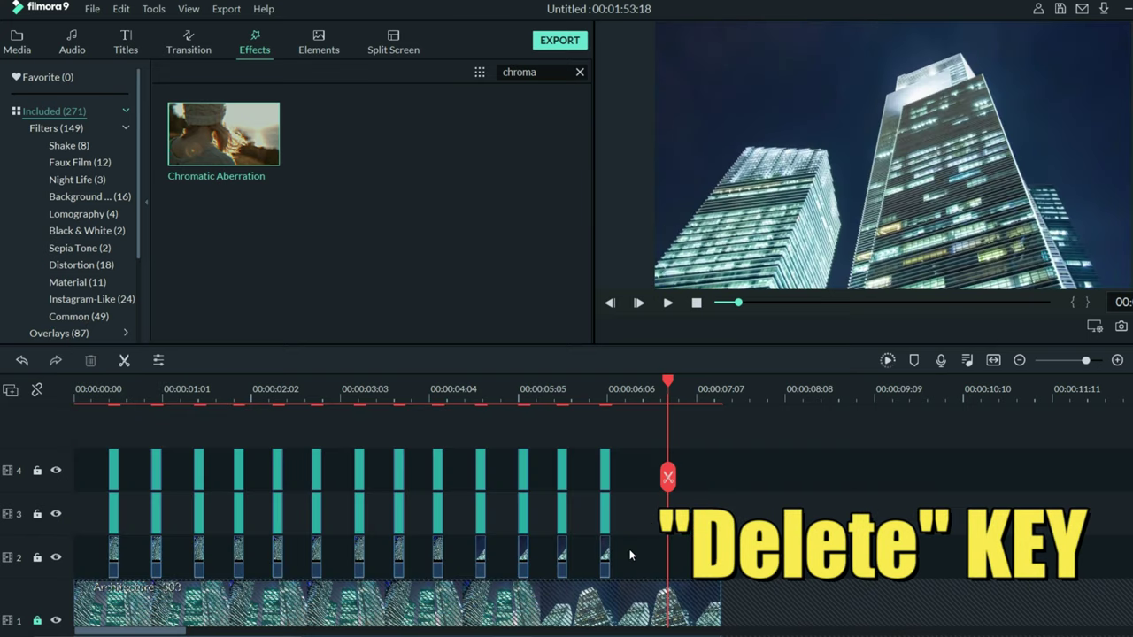